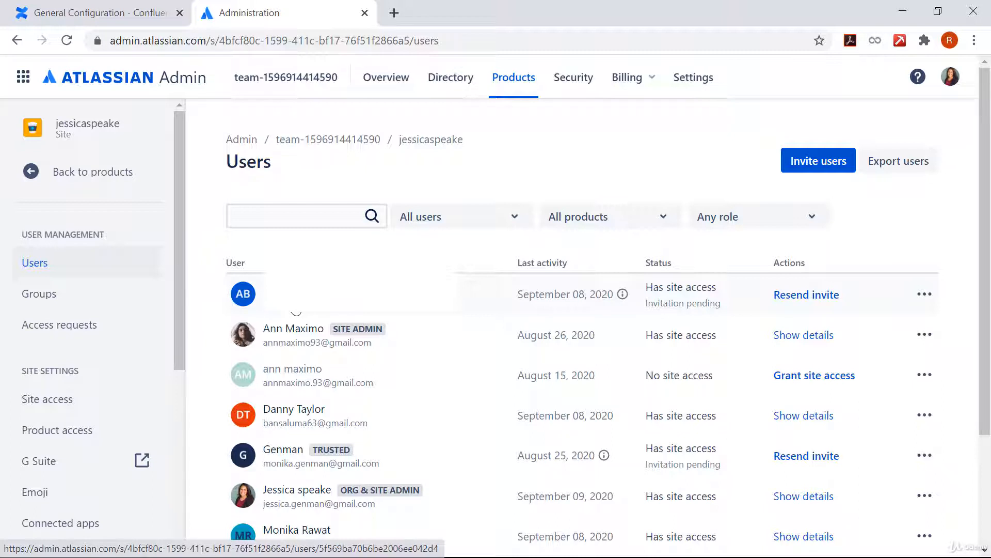
# Search the site's user list by a user's first name, and clear the search to restore the full list
pyautogui.click(250, 215)
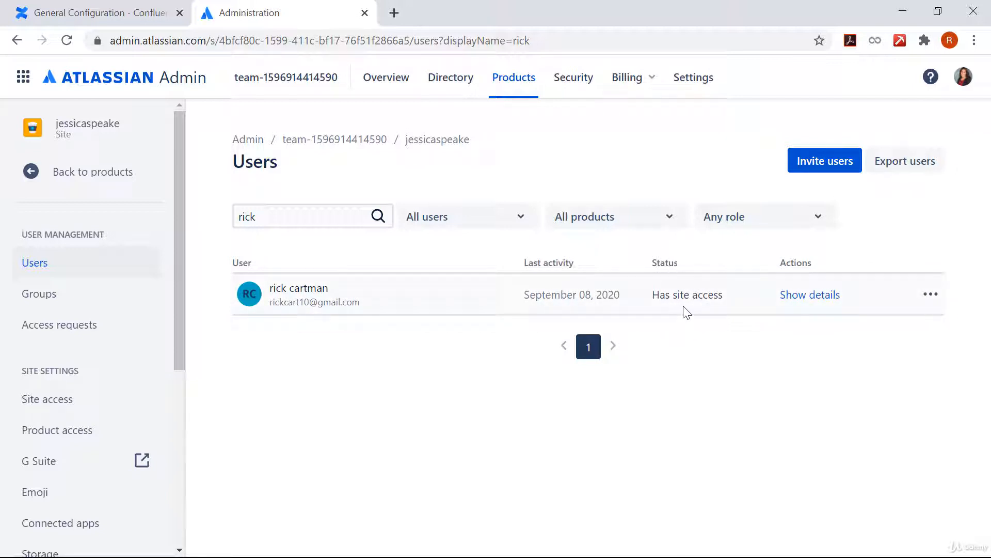
pyautogui.click(292, 216)
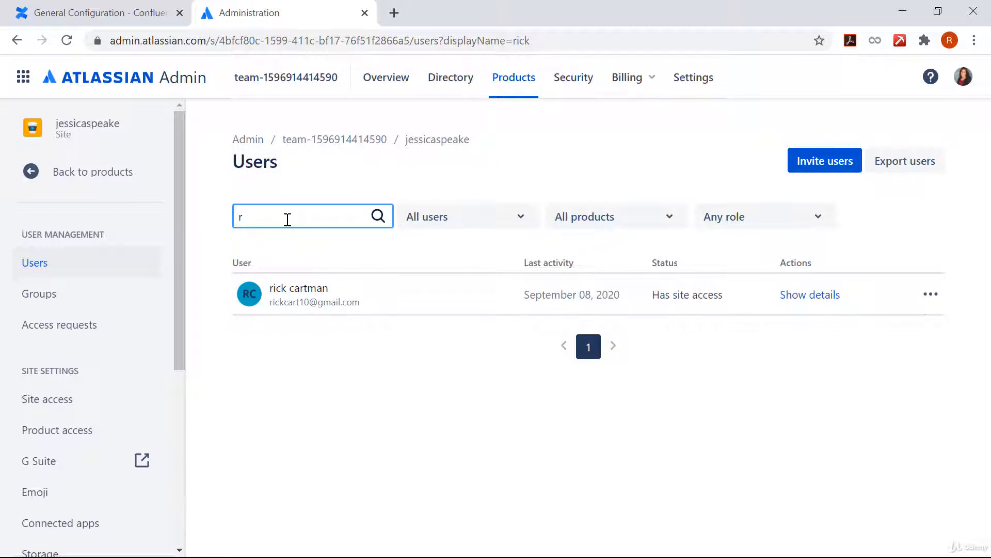
# Grant site access to the one listed user without it, and confirm the request
pyautogui.scroll(-3, 589, 321)
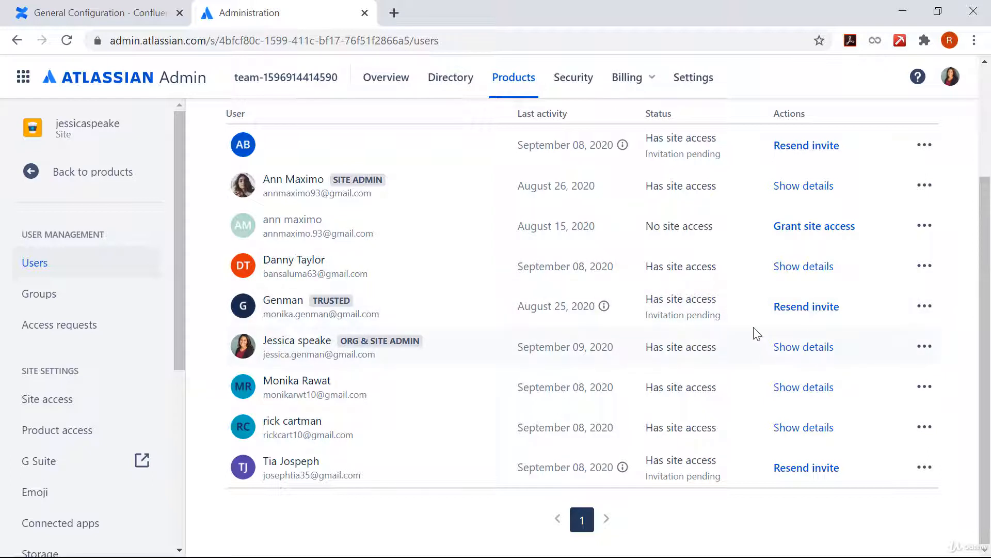
pyautogui.click(798, 313)
pyautogui.click(804, 227)
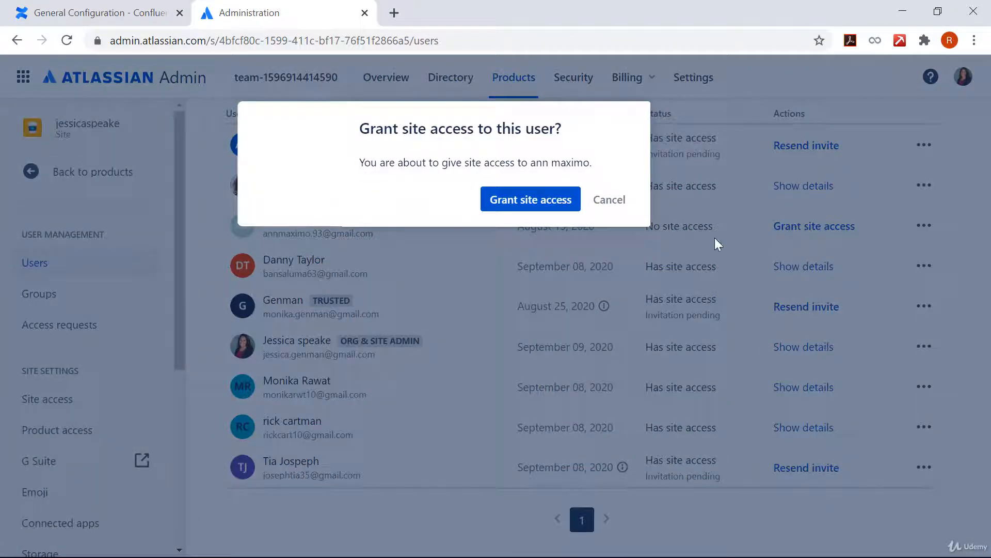
pyautogui.click(537, 200)
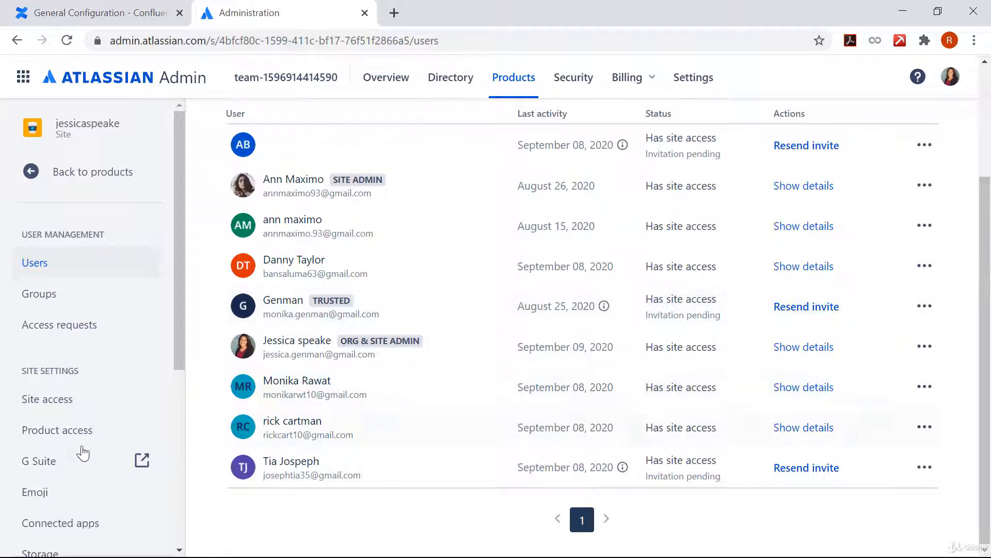
# Enable Confluence access for the second-to-last user in the list, review their groups, and return to the user list
pyautogui.click(801, 423)
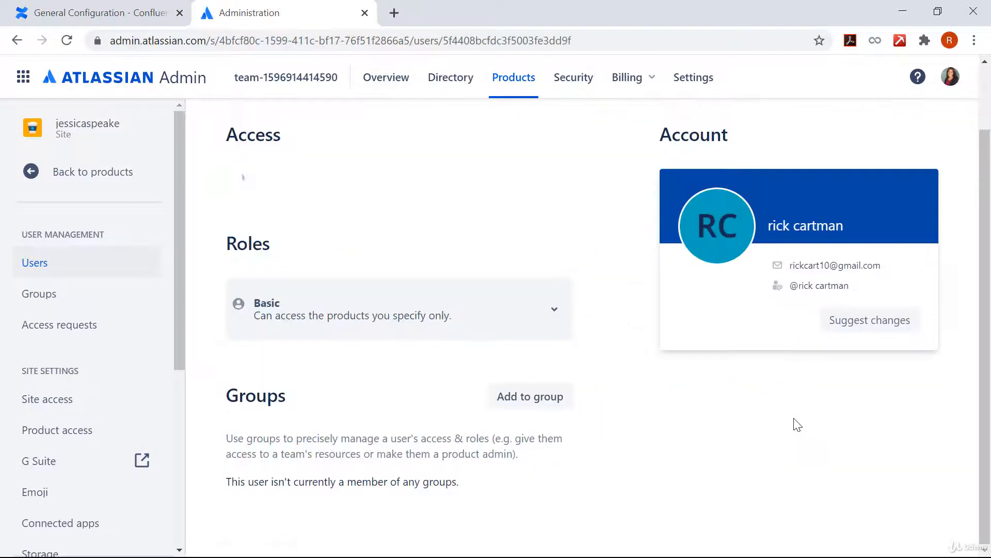
pyautogui.scroll(2, 599, 200)
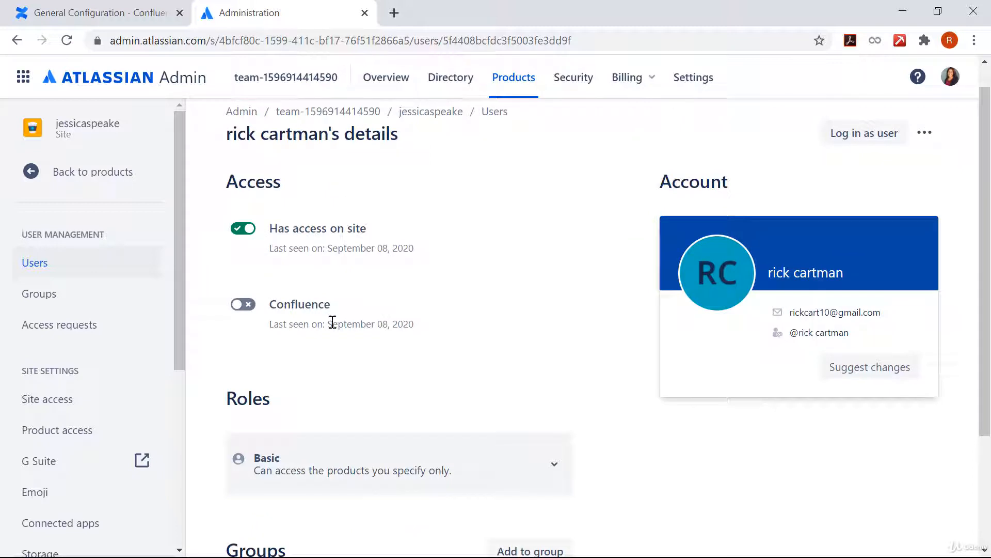
pyautogui.click(255, 303)
pyautogui.scroll(-3, 327, 414)
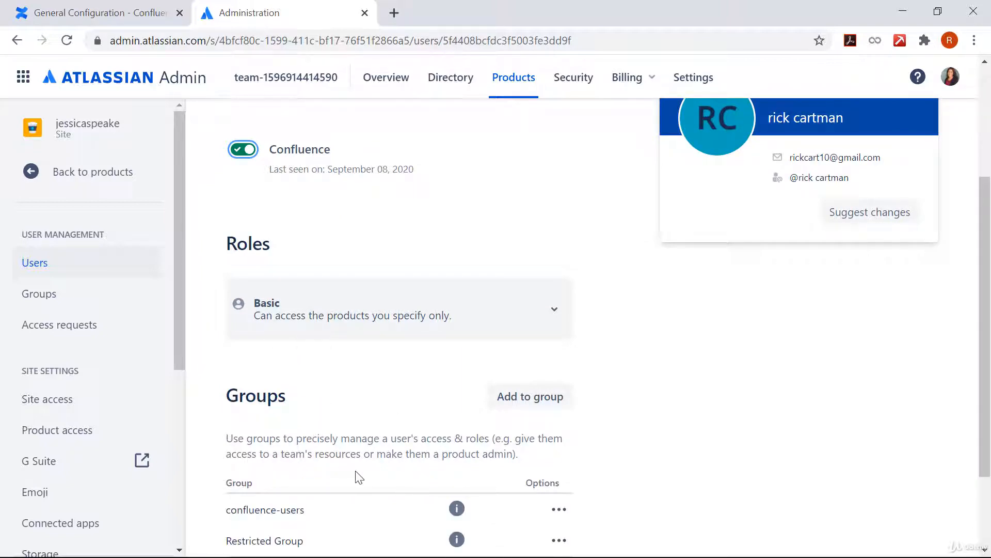
pyautogui.scroll(-2, 357, 476)
pyautogui.hotkey('alt', 'Left')
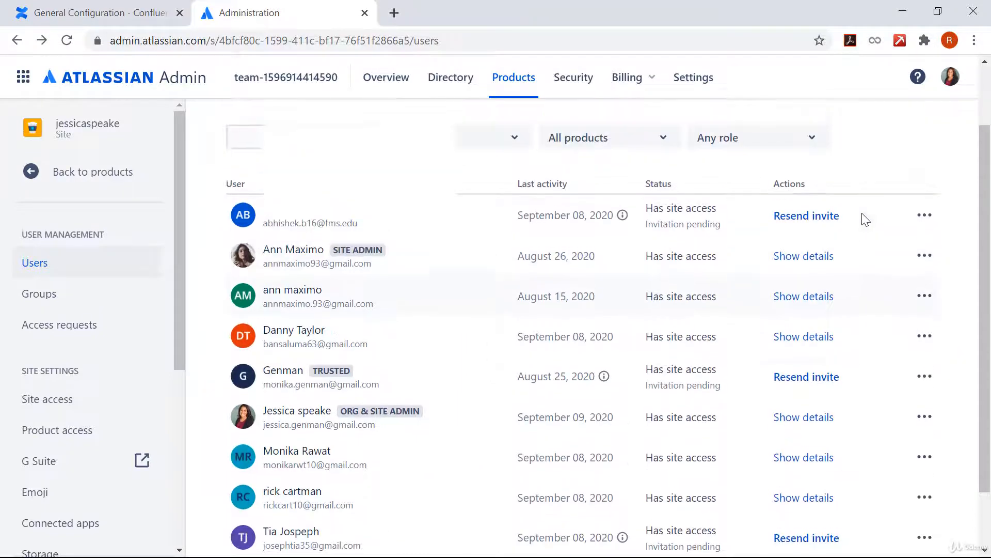
# Look through the additional actions available for the second-to-last user without applying any of them
pyautogui.click(924, 427)
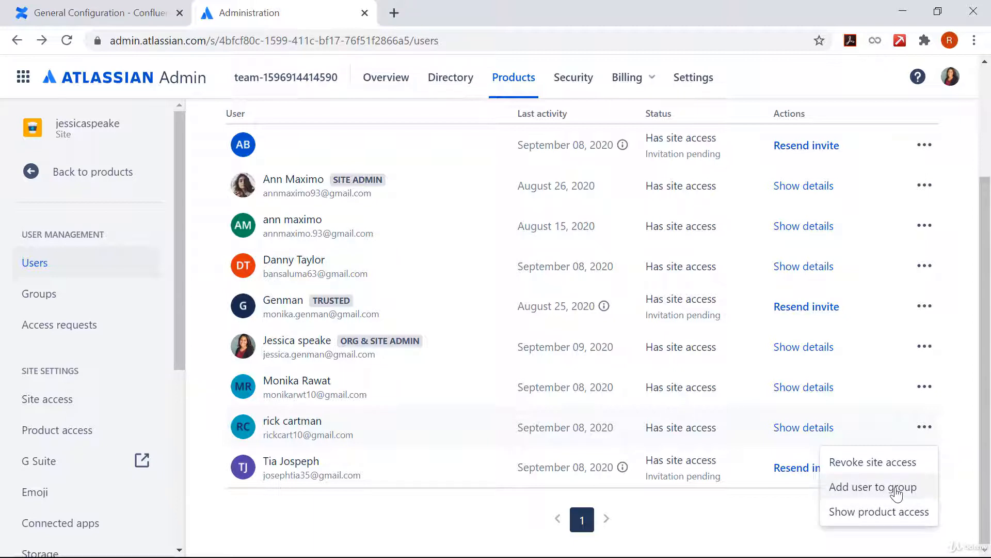
pyautogui.click(986, 302)
pyautogui.click(931, 428)
pyautogui.moveTo(984, 299); pyautogui.dragTo(983, 181)
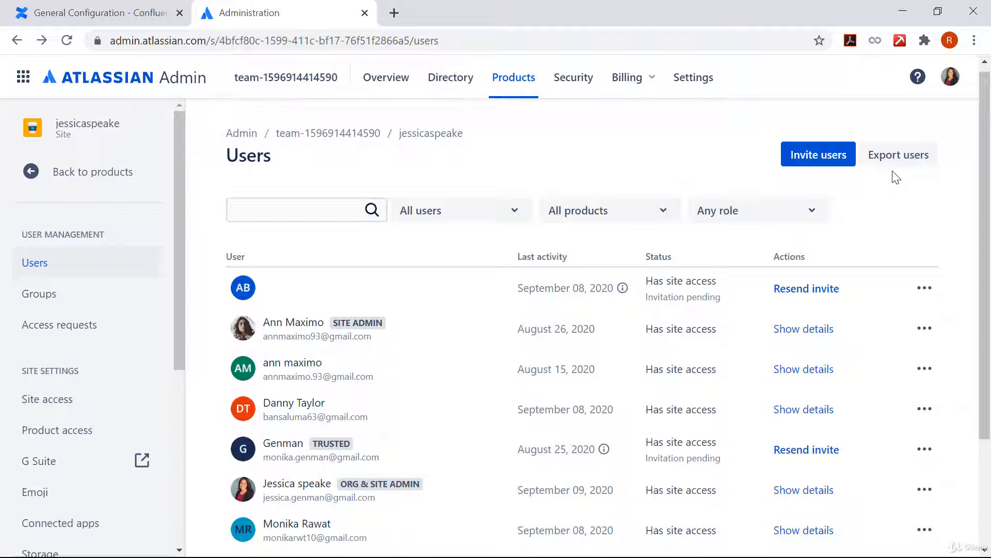
# Export users as a CSV file with users from selected groups only, all user statuses and product access data
pyautogui.click(889, 155)
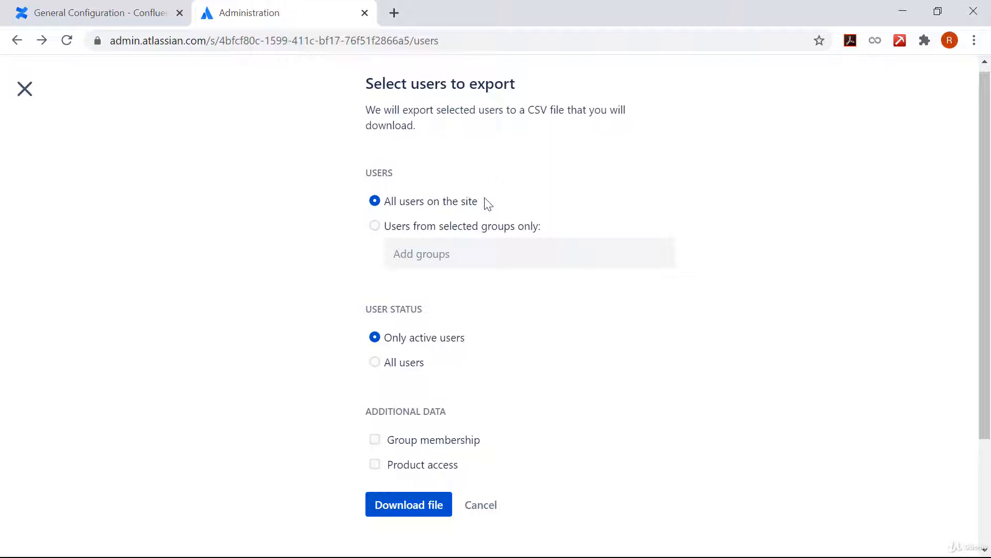
pyautogui.click(457, 228)
pyautogui.scroll(-1, 429, 324)
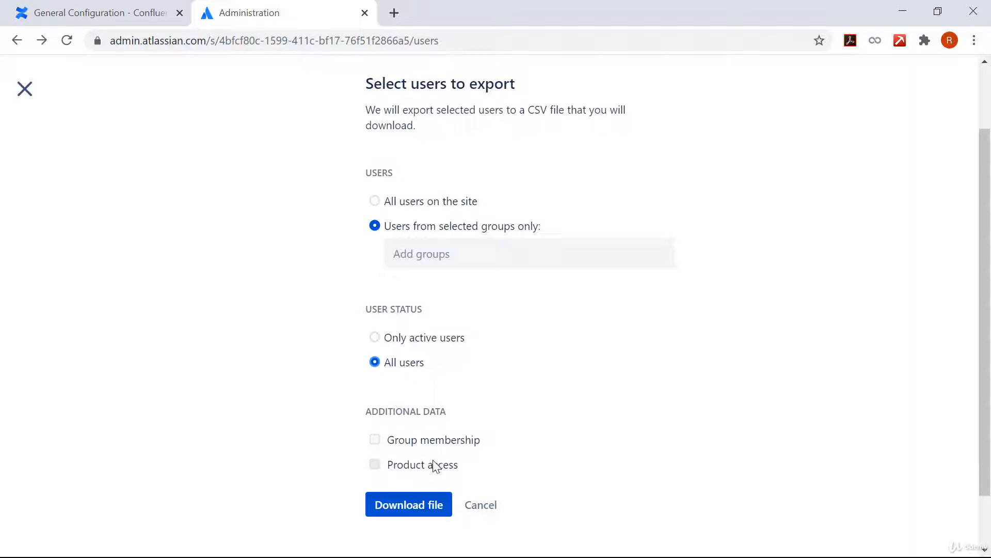
pyautogui.scroll(-1, 381, 446)
pyautogui.click(379, 468)
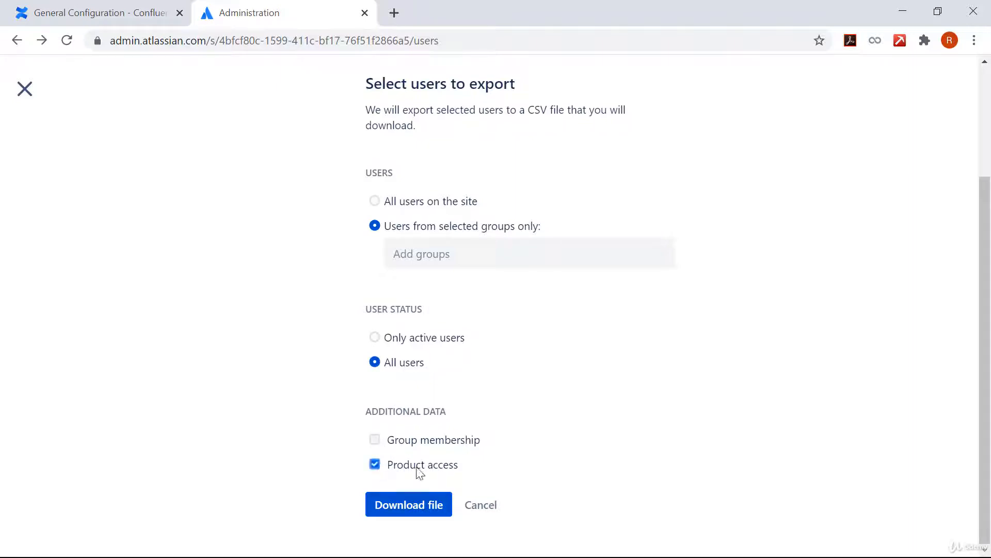
pyautogui.click(407, 504)
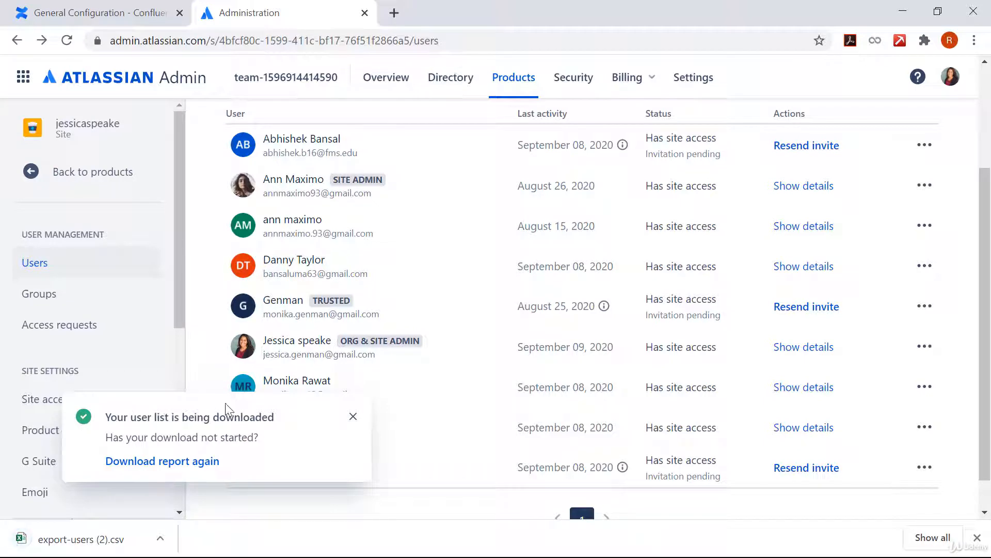
# Open the downloaded user export in Excel, examine its created and Confluence columns, and return to the browser
pyautogui.click(72, 543)
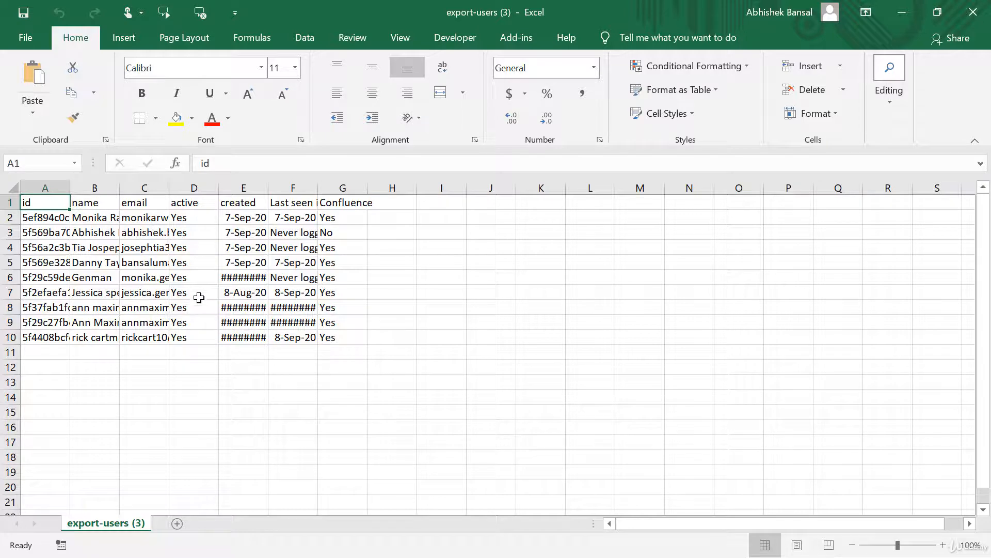
pyautogui.click(243, 187)
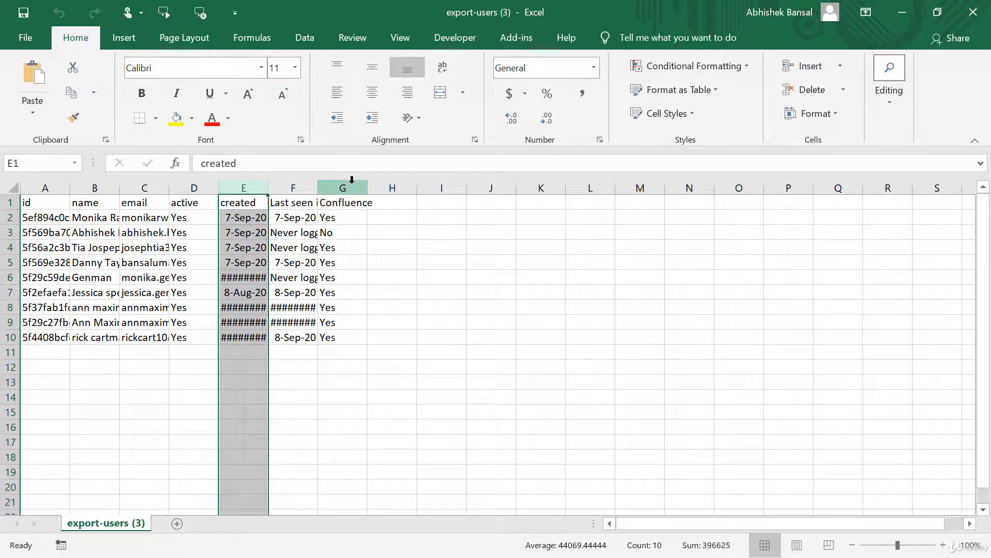
pyautogui.click(343, 205)
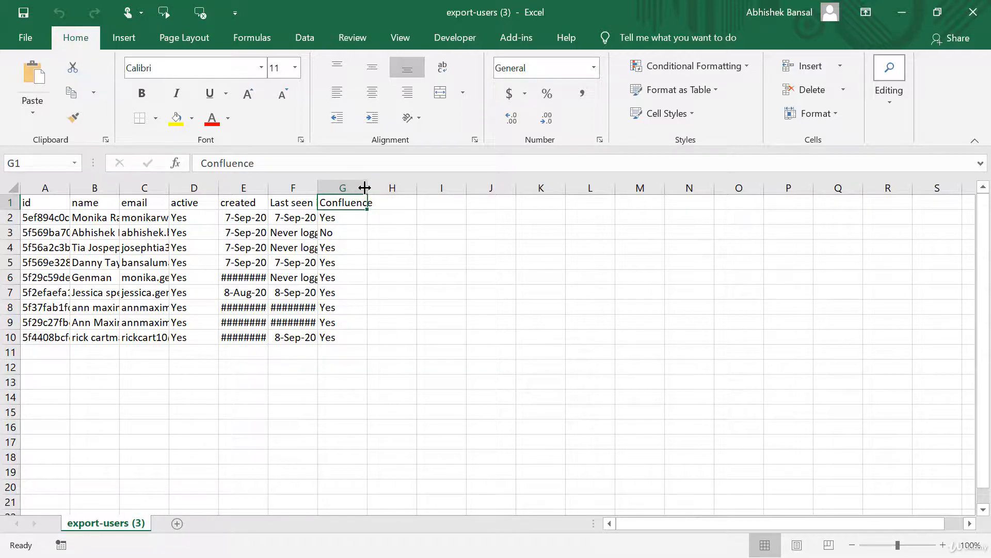
pyautogui.click(388, 201)
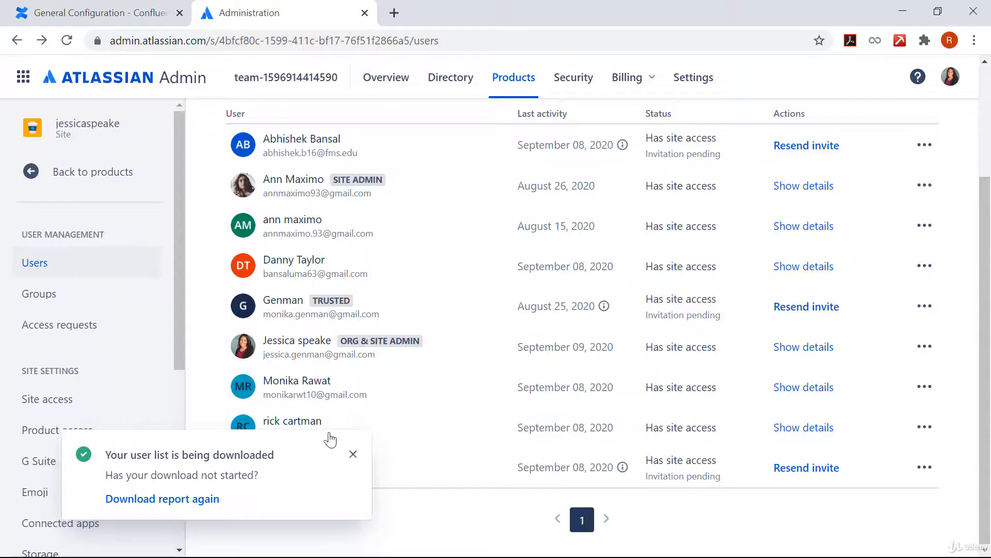
# Open the details of the second-to-last user in the list and log in as that user
pyautogui.click(298, 426)
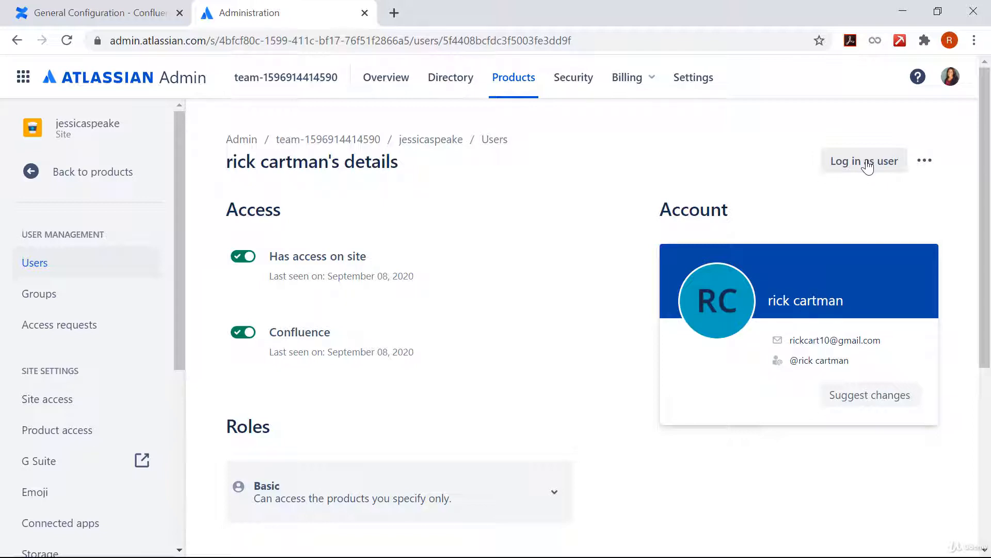
pyautogui.click(846, 159)
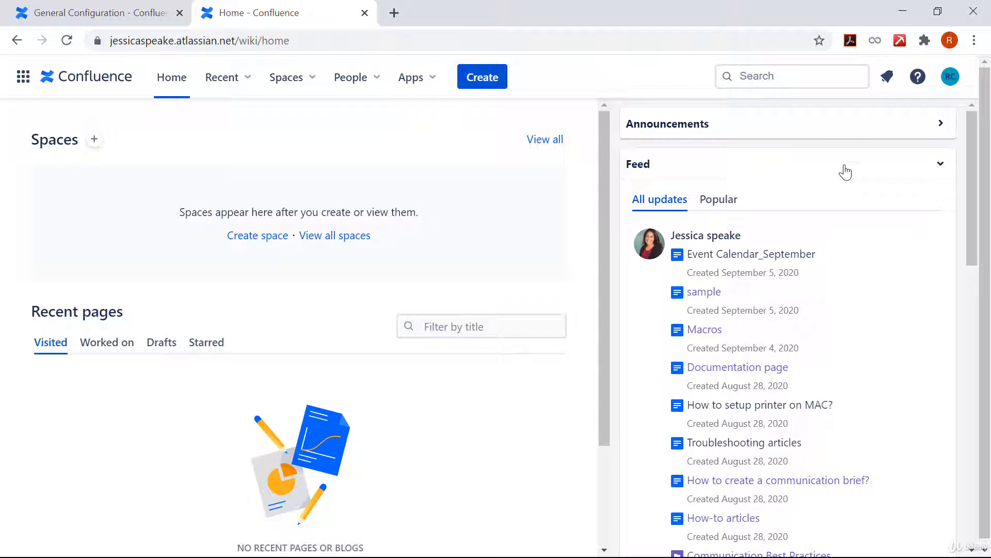
# Open the logged-in user's Confluence profile and examine the About, Worked on and Works with sections
pyautogui.click(949, 78)
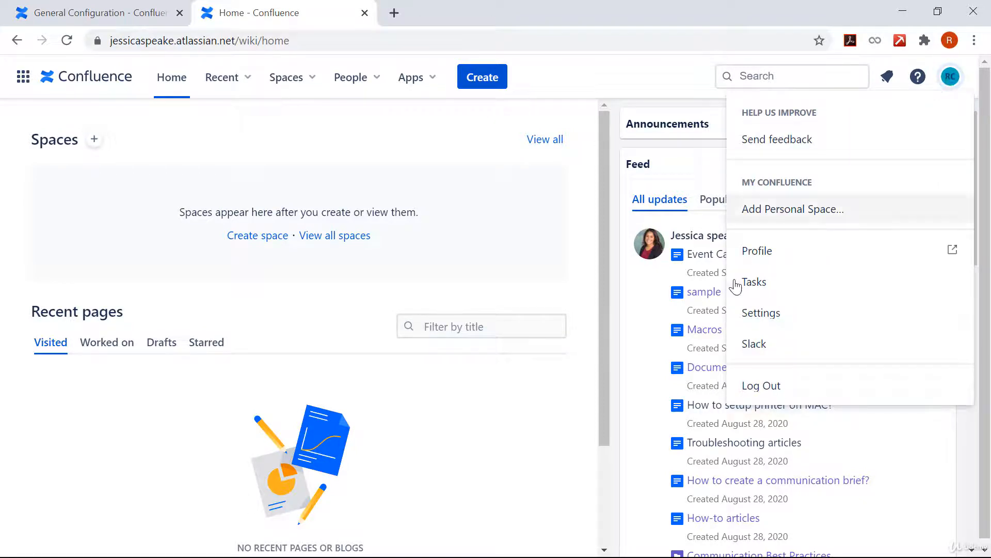
pyautogui.click(769, 252)
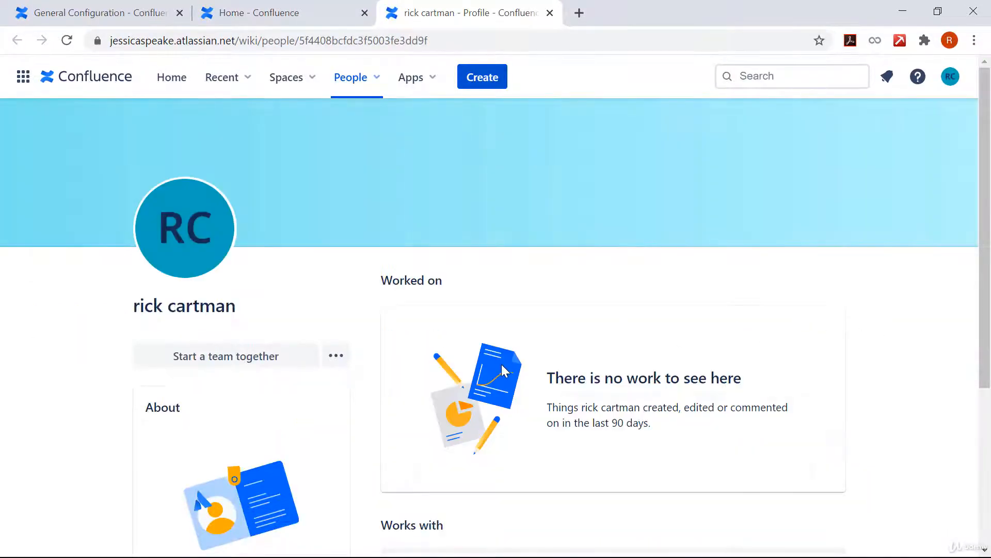
pyautogui.scroll(-2, 232, 289)
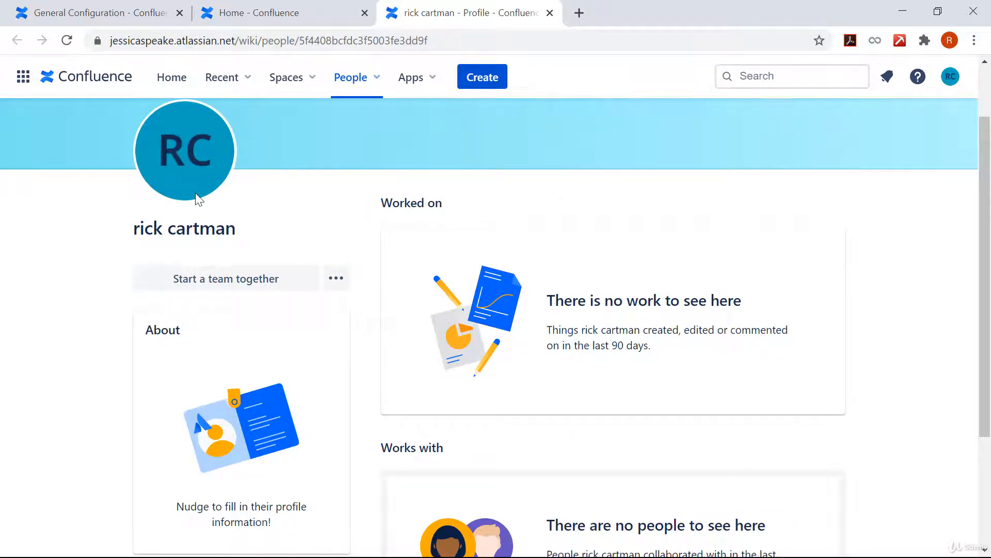
pyautogui.scroll(-3, 448, 363)
pyautogui.scroll(5, 449, 367)
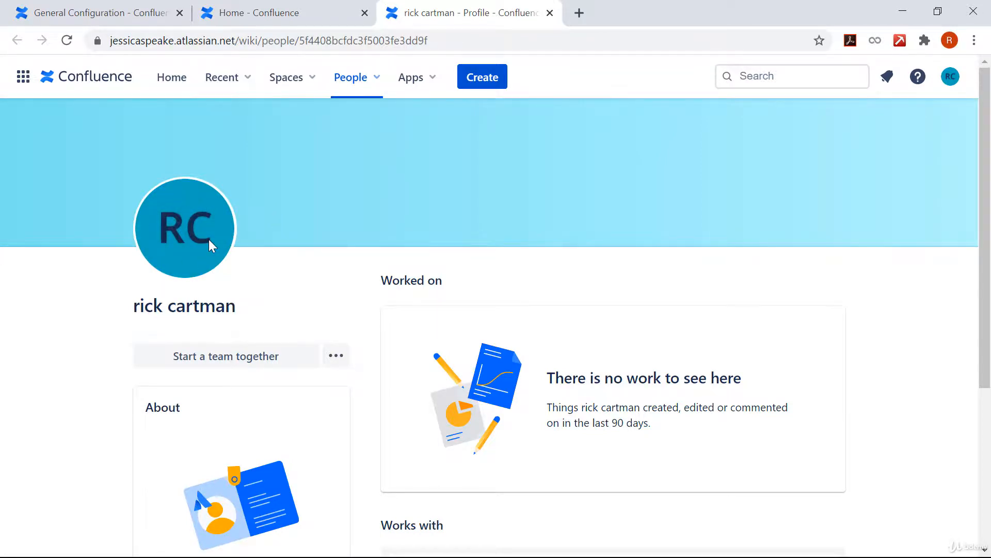
# Return to the user's details page in Atlassian administration and check the organization's directory
pyautogui.click(254, 7)
pyautogui.click(132, 4)
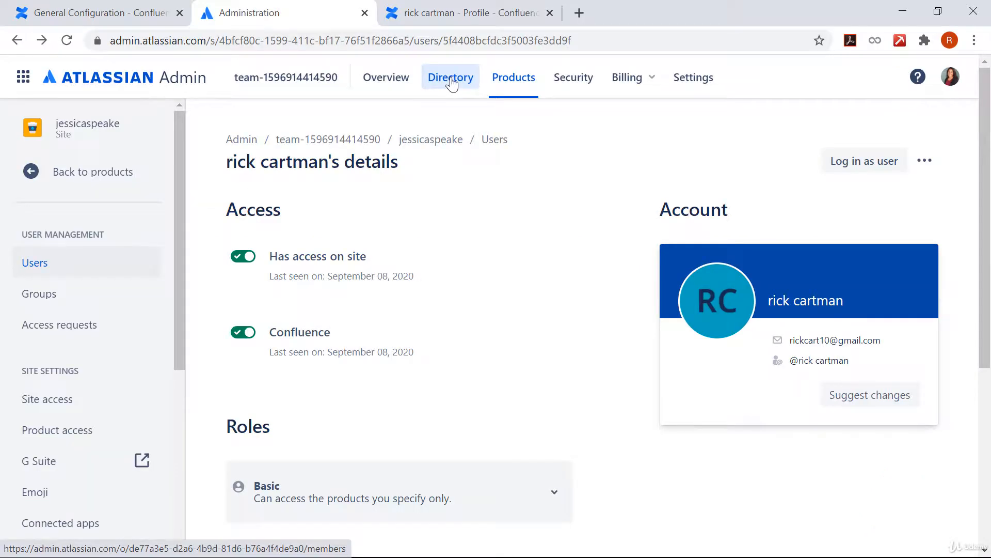
pyautogui.click(453, 82)
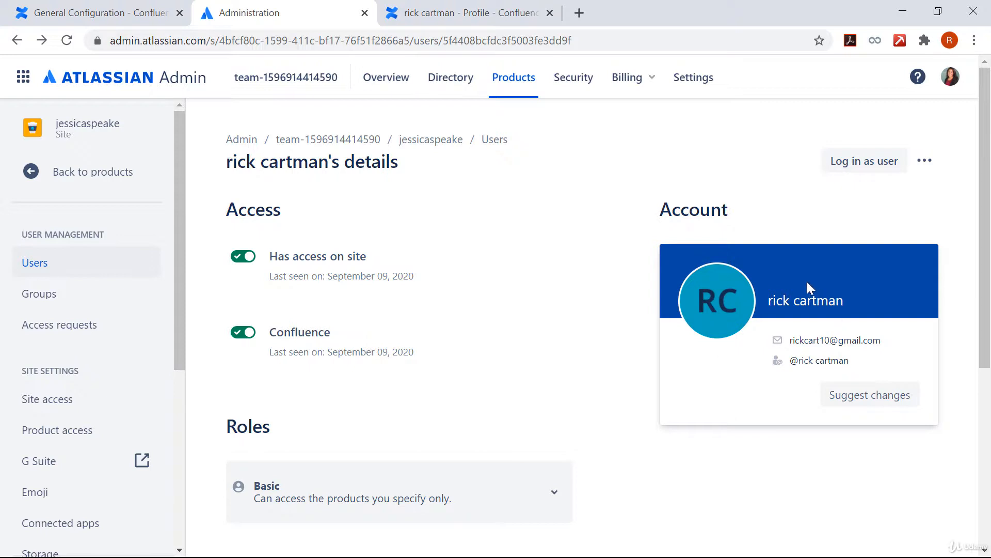
# View the form for suggesting changes to the user's name and email address, and cancel it
pyautogui.click(848, 398)
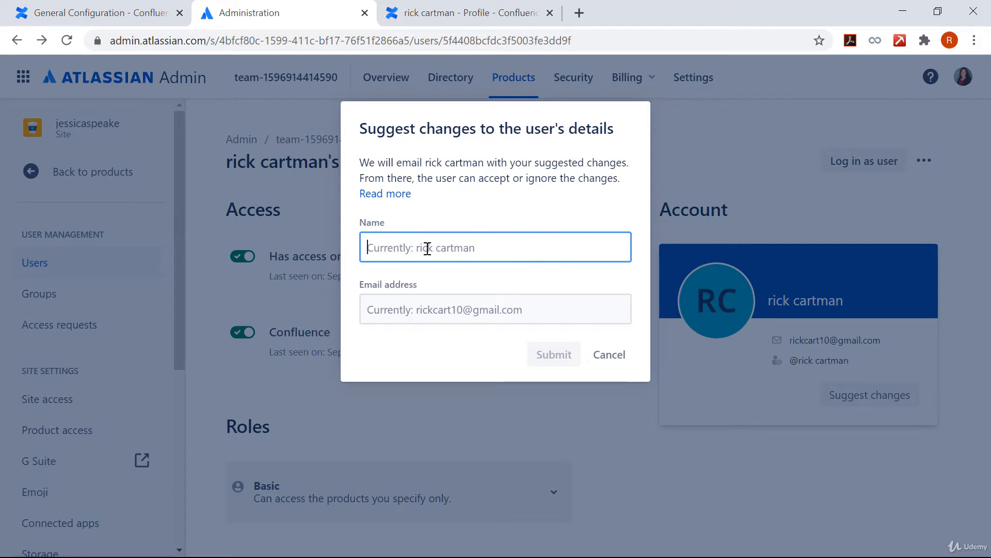
pyautogui.click(621, 355)
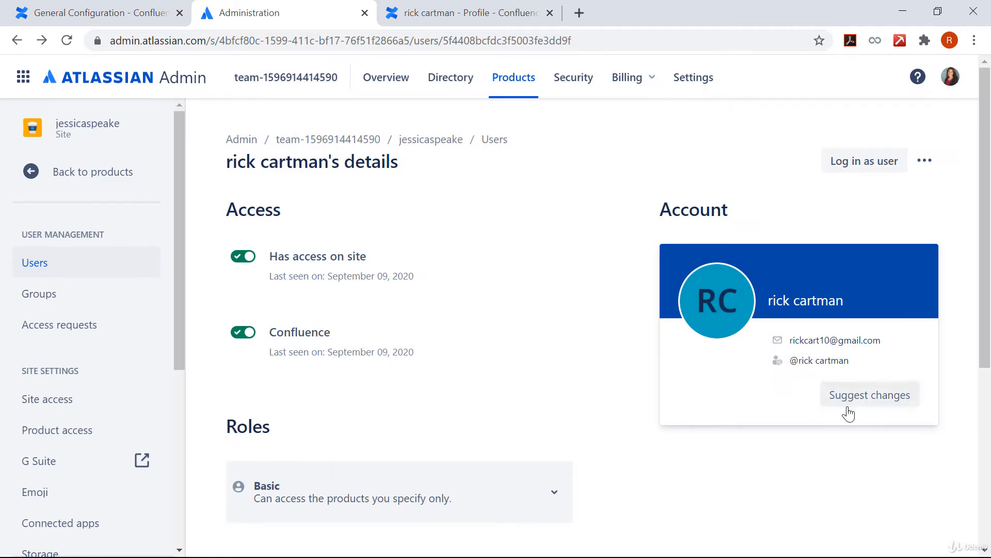